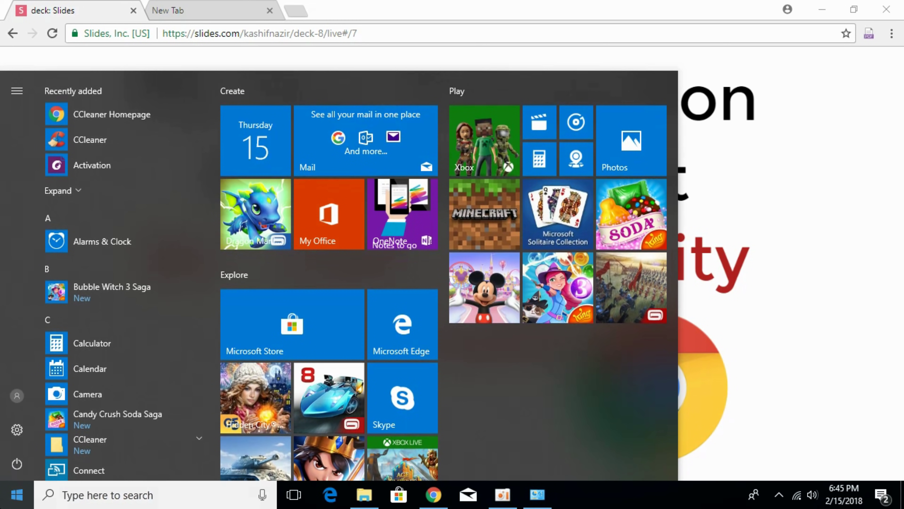
From Control Panel's Internet Options, reset all Internet Explorer settings to defaults, including personal settings.
text(contr)
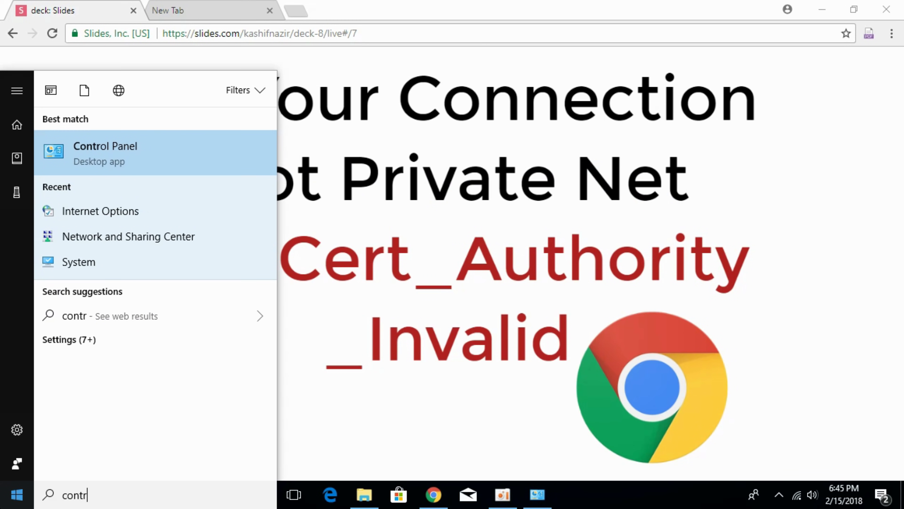
click(132, 151)
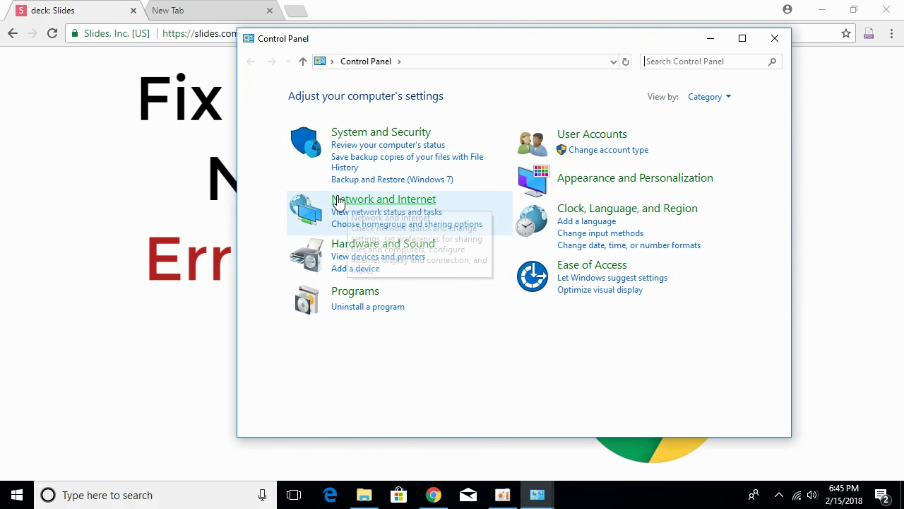
click(415, 206)
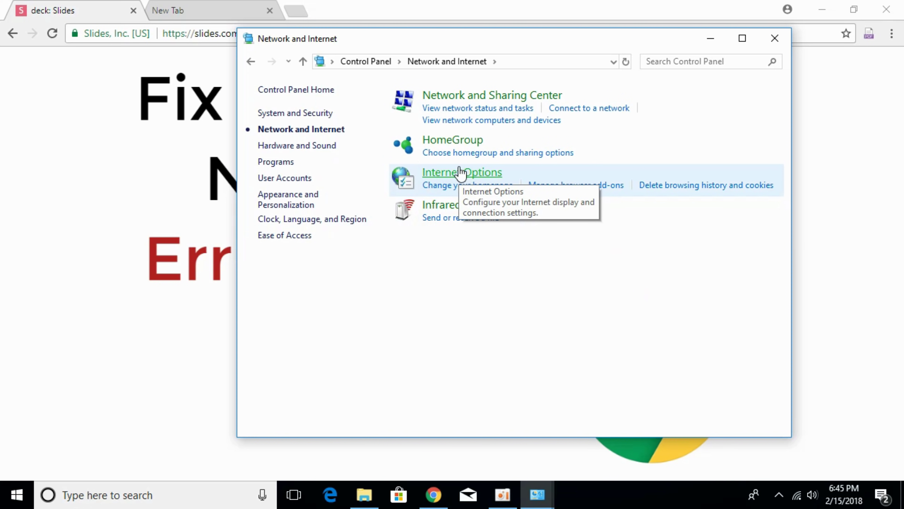
click(445, 177)
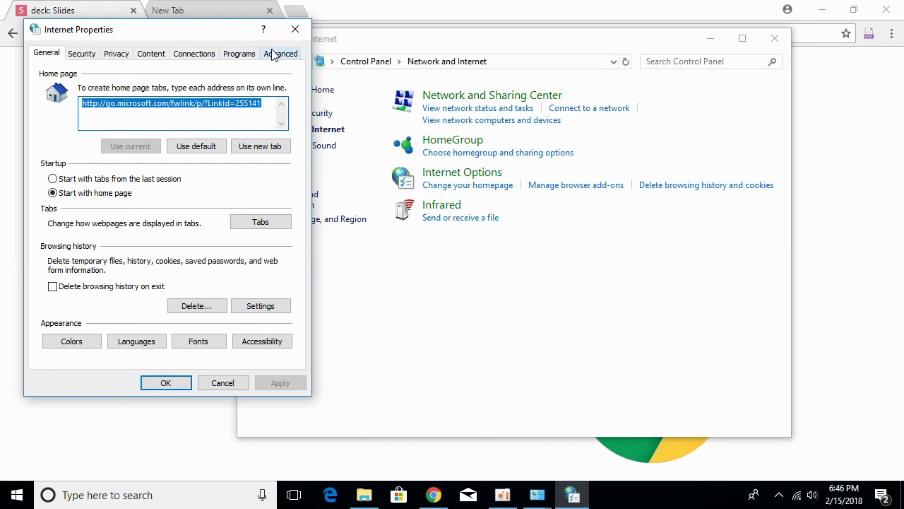
click(280, 54)
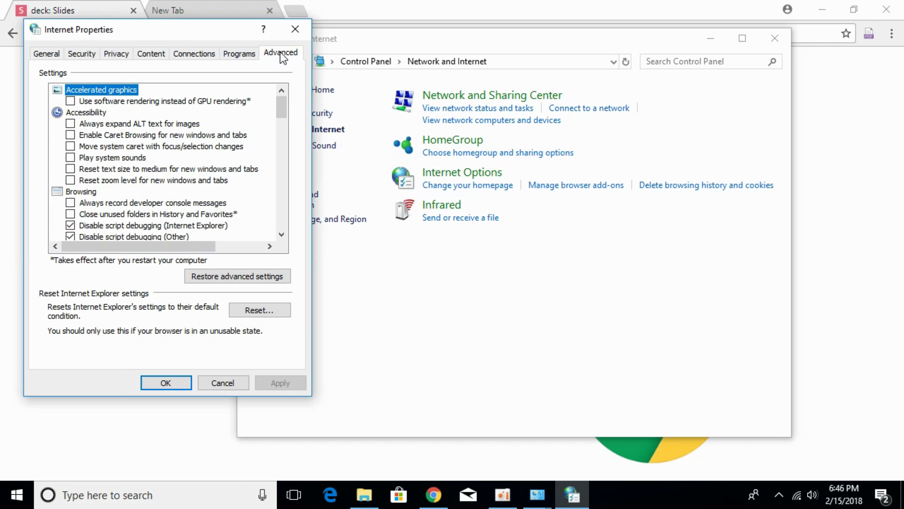
click(267, 312)
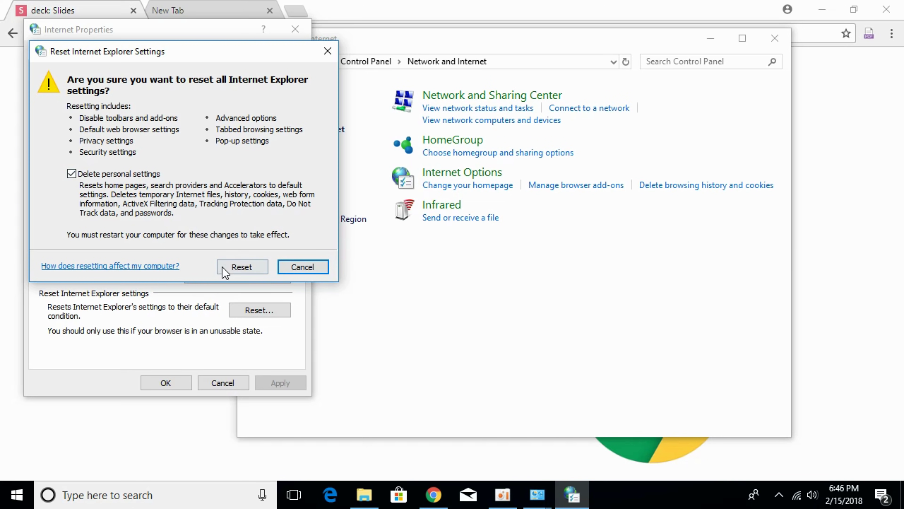
click(249, 270)
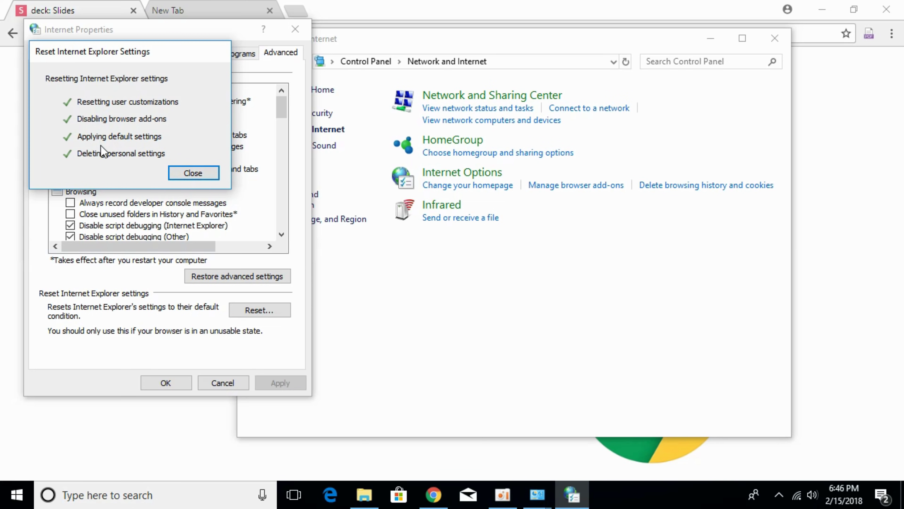
click(199, 178)
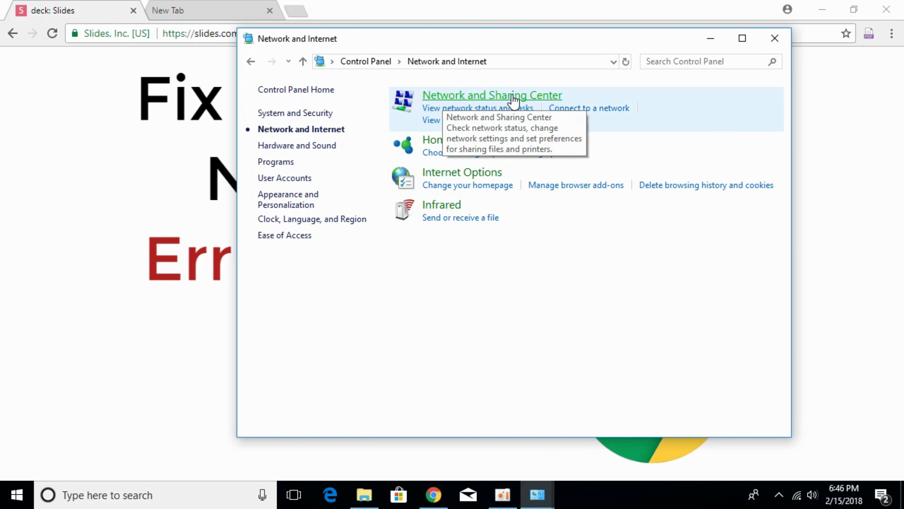
Open the Wi-Fi connection's Internet Protocol Version 4 (TCP/IPv4) Properties from Network and Sharing Center.
click(505, 95)
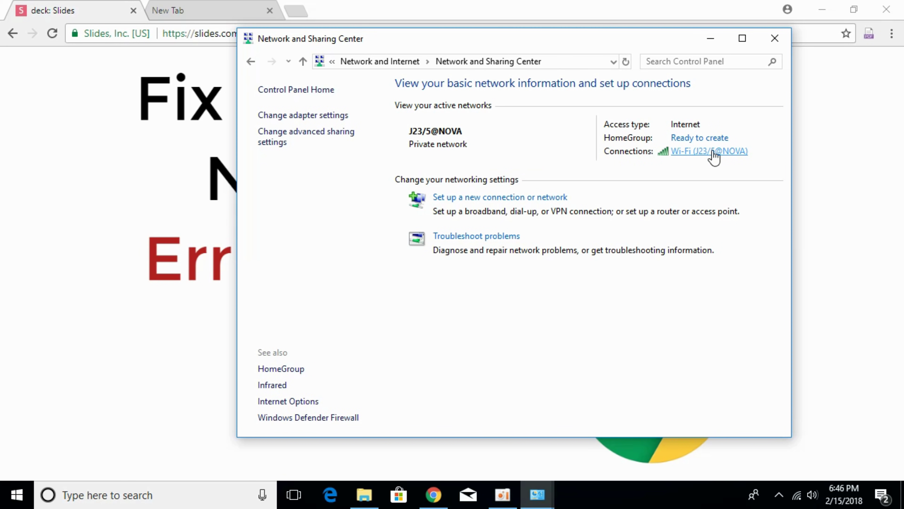
click(688, 153)
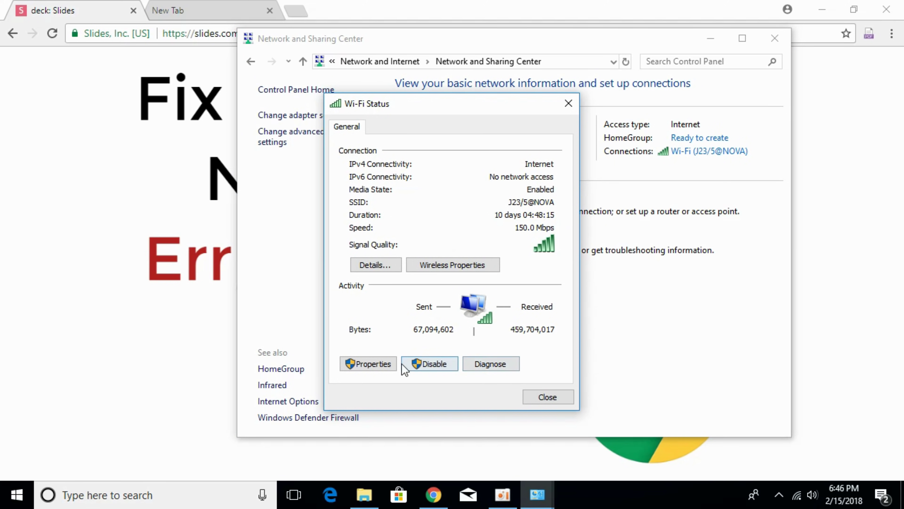
click(367, 364)
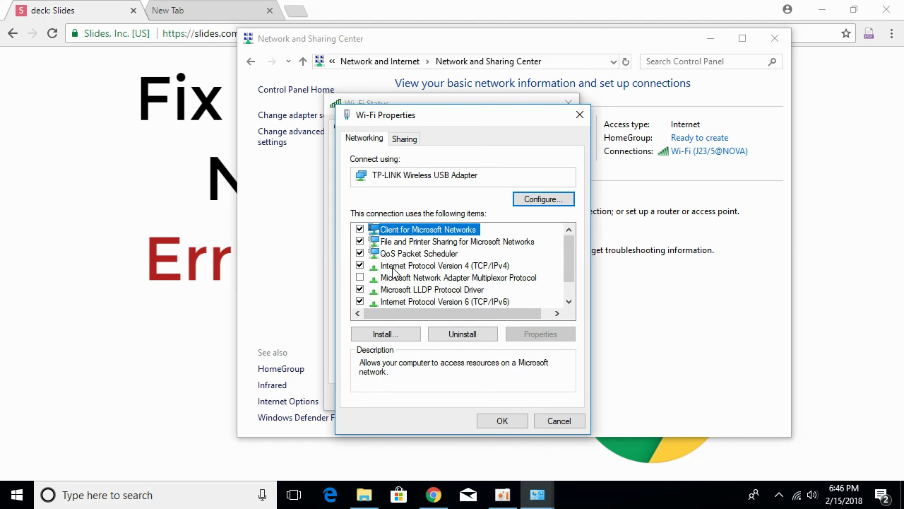
click(440, 267)
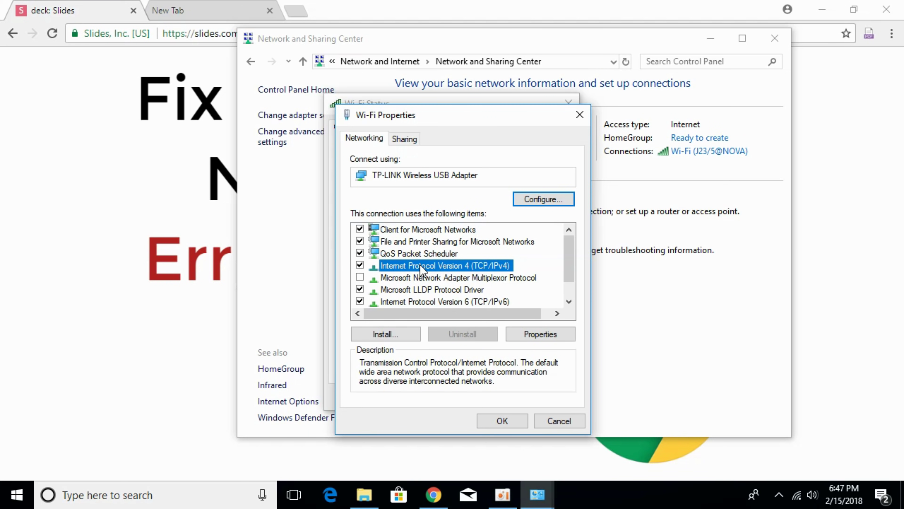
click(526, 334)
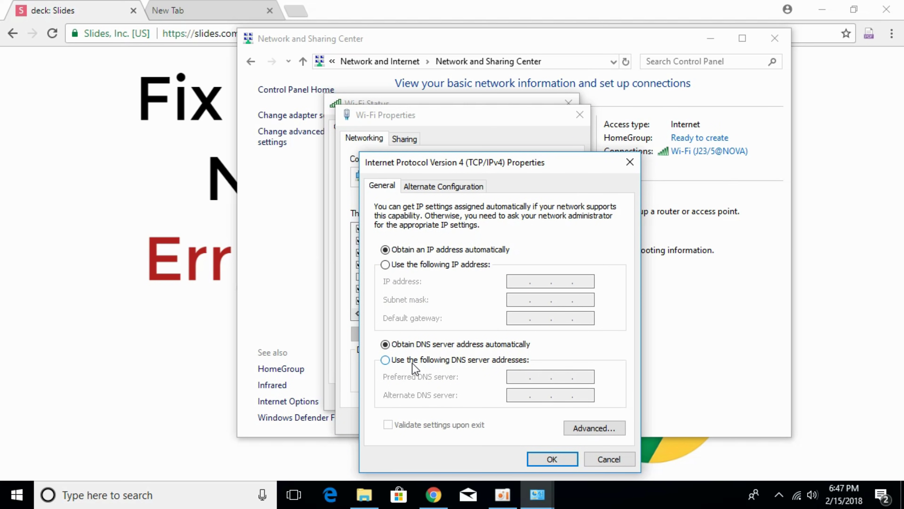
Set preferred DNS to 8.8.8.8 and alternate DNS to 8.8.4.4, and close the Wi-Fi dialogs.
click(385, 360)
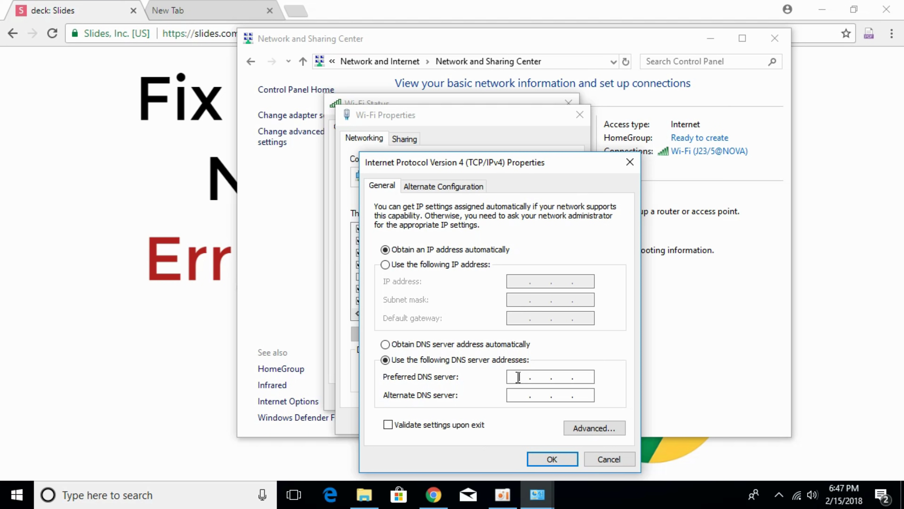
text(8.8.8.8)
click(521, 394)
text(8.8.4.4)
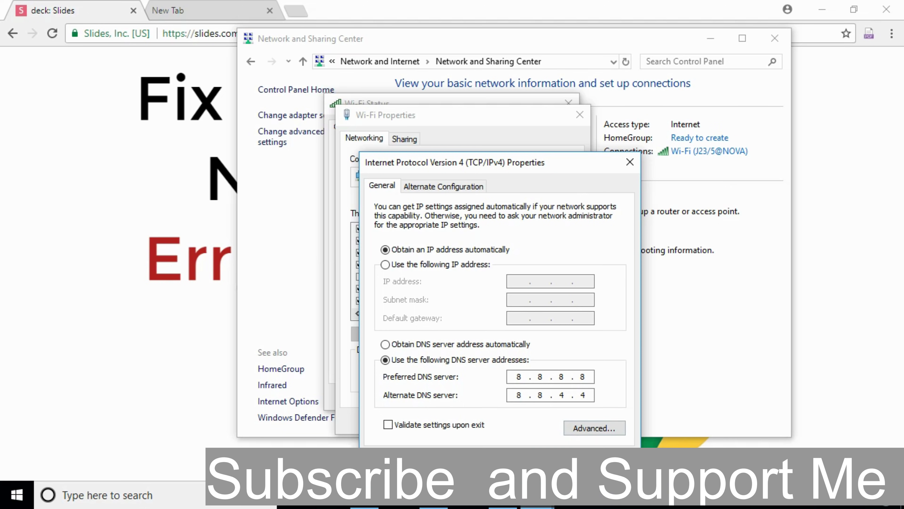
click(553, 458)
click(511, 423)
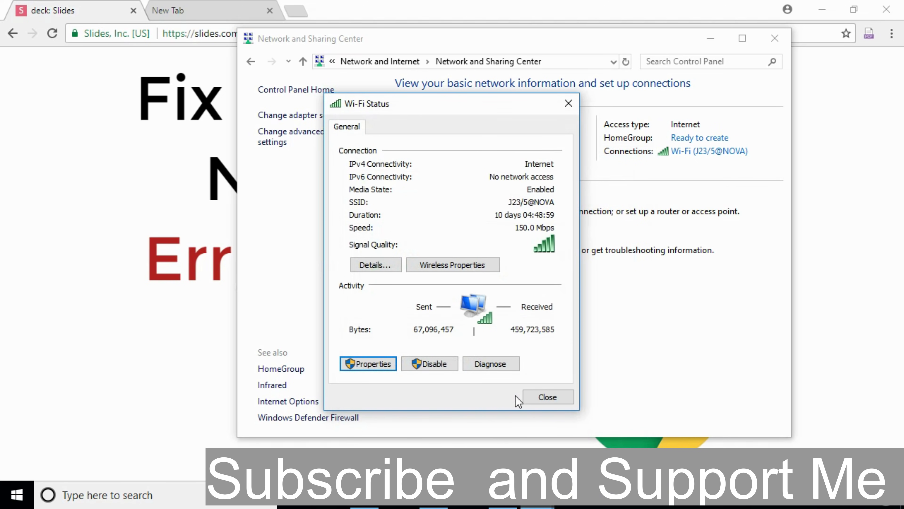
click(548, 397)
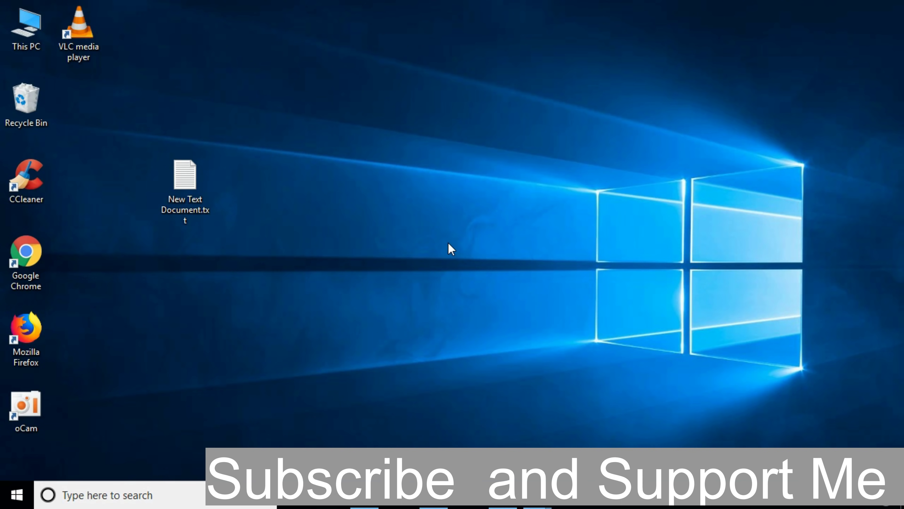
Search Start for cmd and run Command Prompt as administrator.
click(4, 495)
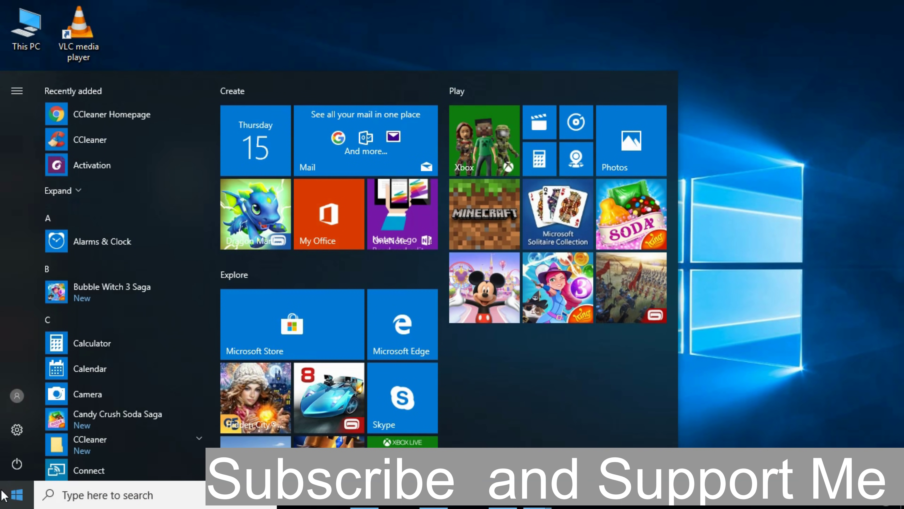
text(cmd)
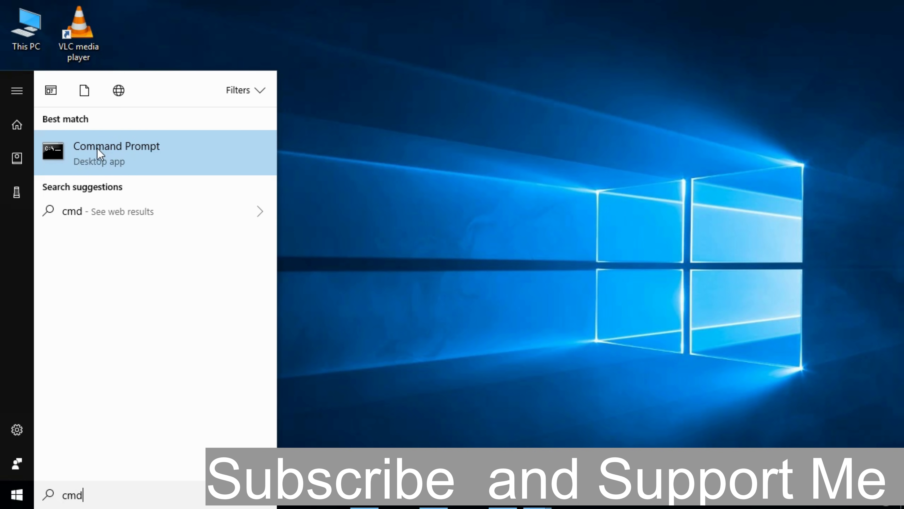
right_click(131, 149)
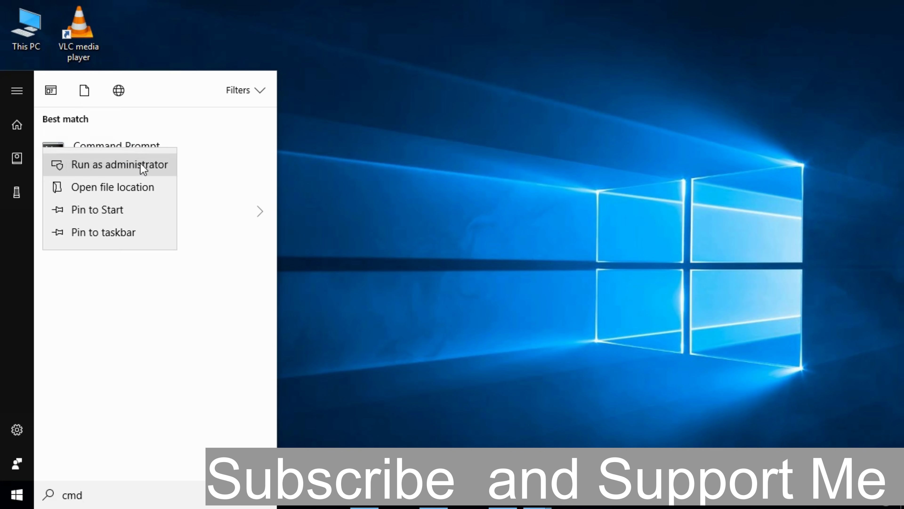
click(153, 170)
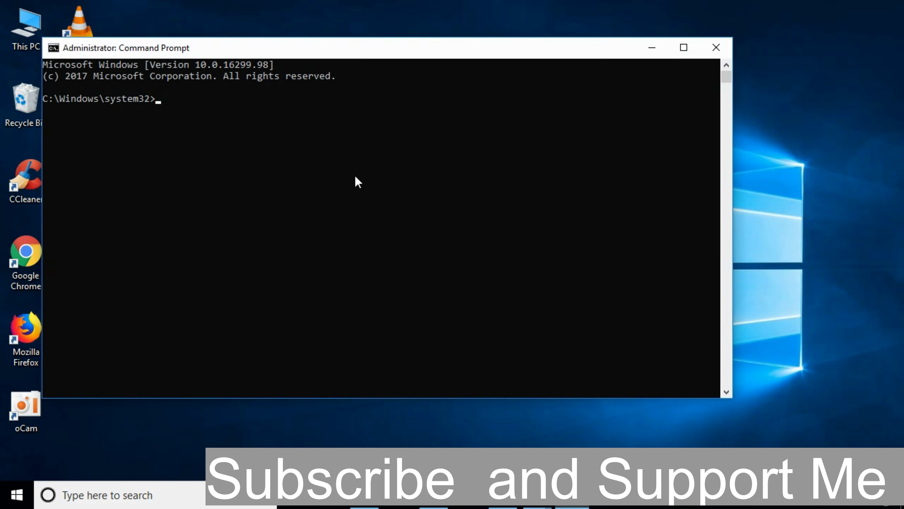
Open the New Text Document notes and run ipconfig /flushdns in the admin console.
drag(289, 37, 438, 50)
drag(358, 66, 562, 63)
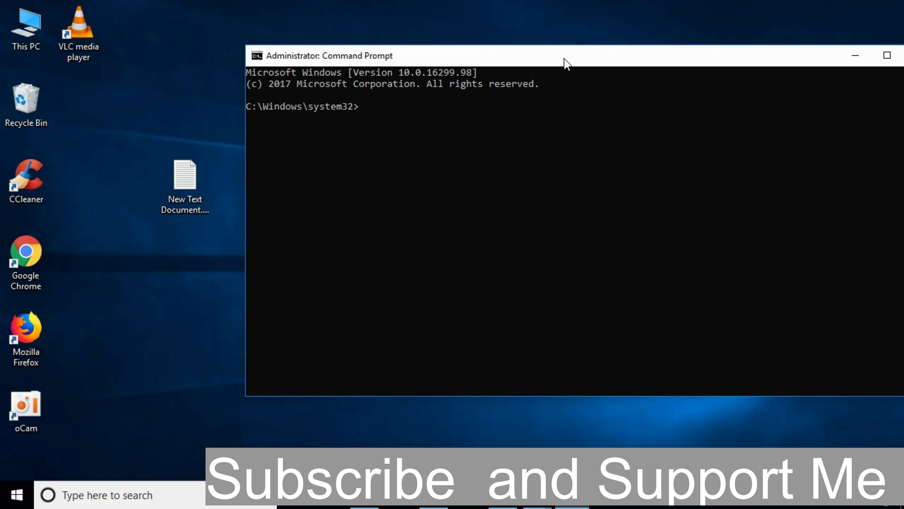
click(172, 186)
double_click(172, 187)
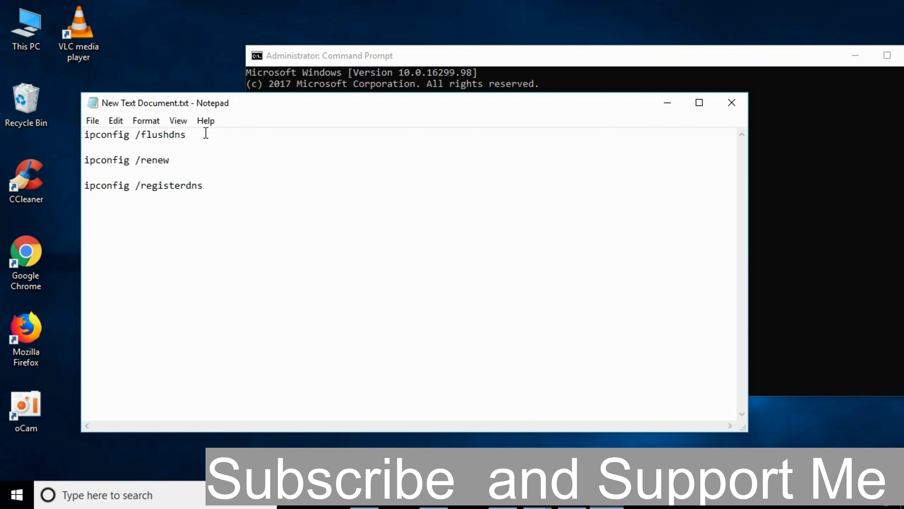
drag(200, 133, 80, 132)
key(cmd+c)
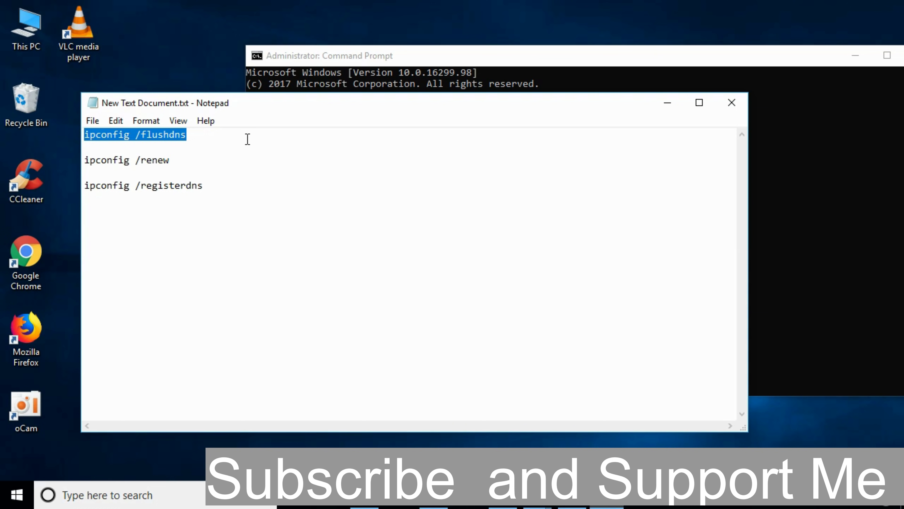
click(422, 56)
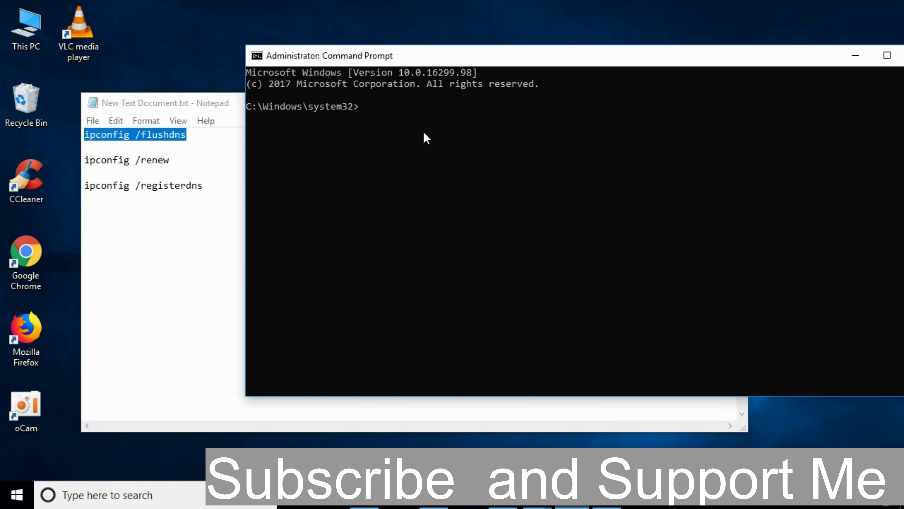
right_click(414, 113)
key(Return)
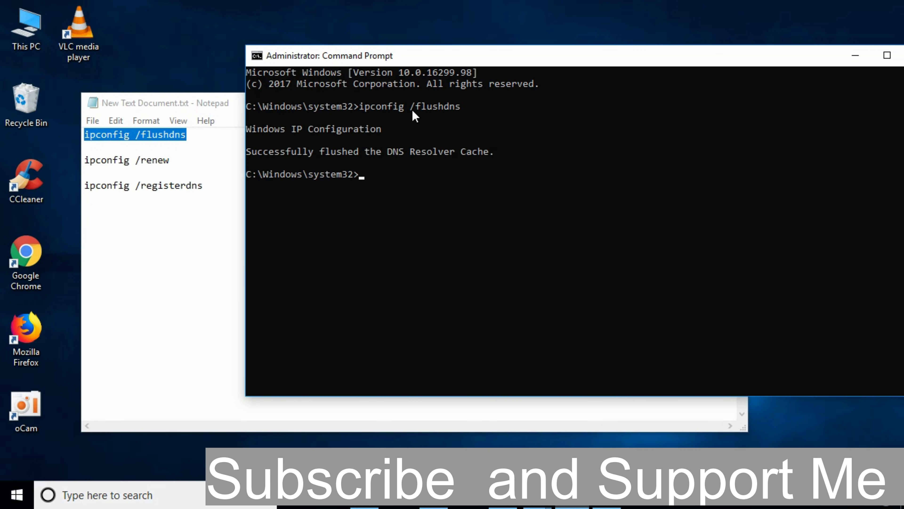
Copy the ipconfig /renew line from the notes and run it in the console.
click(162, 106)
click(201, 162)
drag(201, 162, 71, 163)
key(cmd+c)
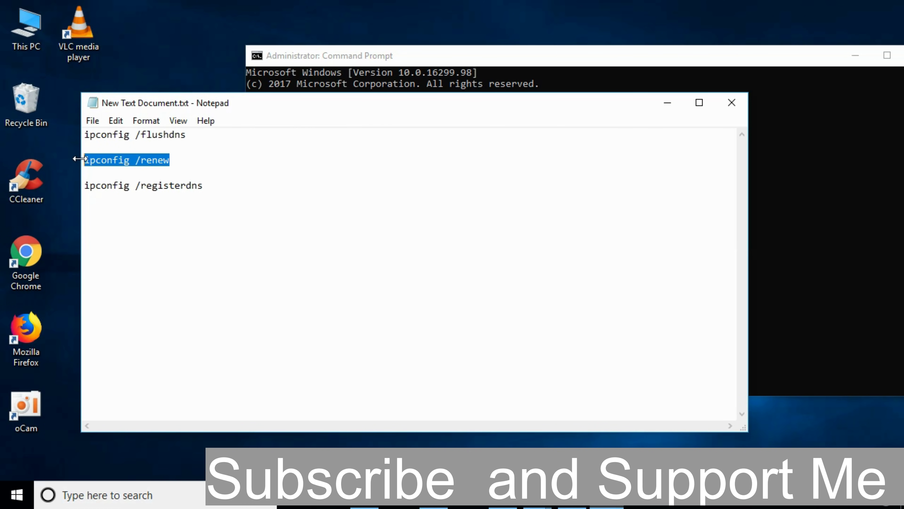
click(409, 56)
right_click(425, 195)
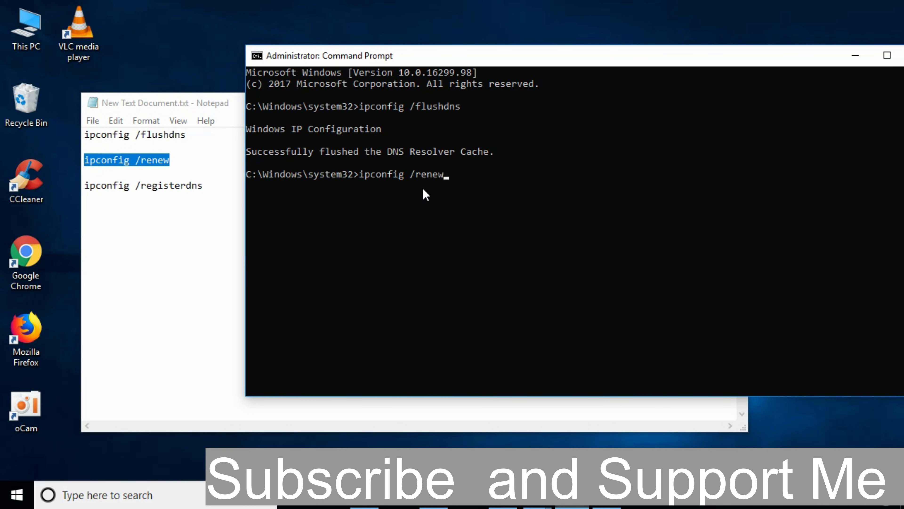
key(Return)
Copy the ipconfig /registerdns line from the notes and run it in the console.
click(171, 103)
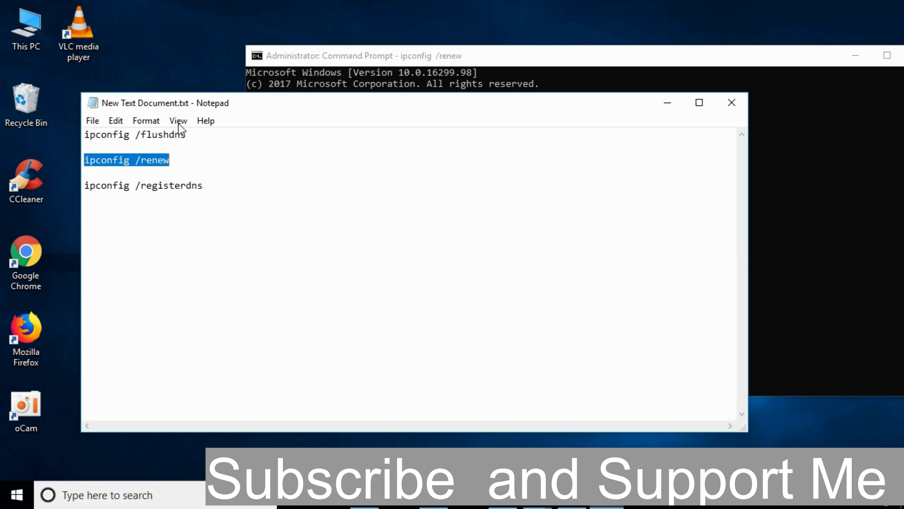
drag(220, 189, 77, 189)
key(cmd+c)
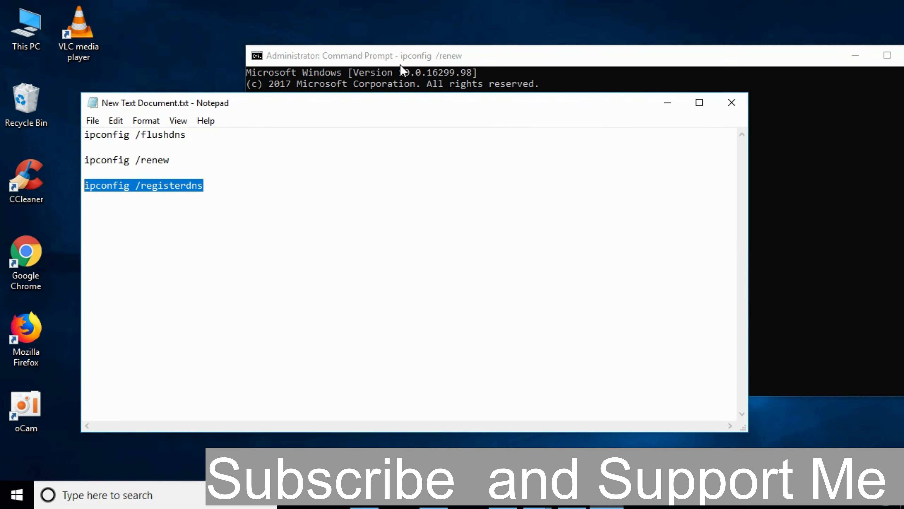
click(467, 57)
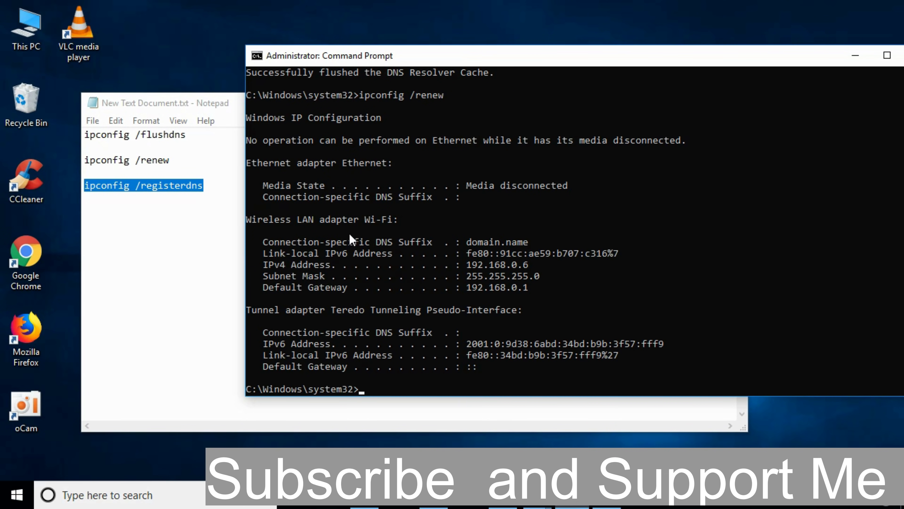
right_click(404, 385)
key(Return)
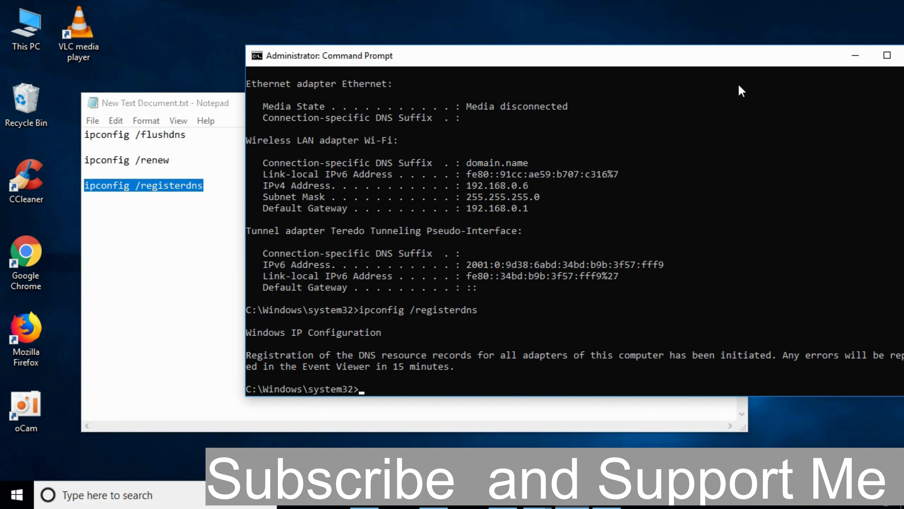
Close the Command Prompt window and the Notepad notes, leaving the desktop.
drag(642, 60, 512, 72)
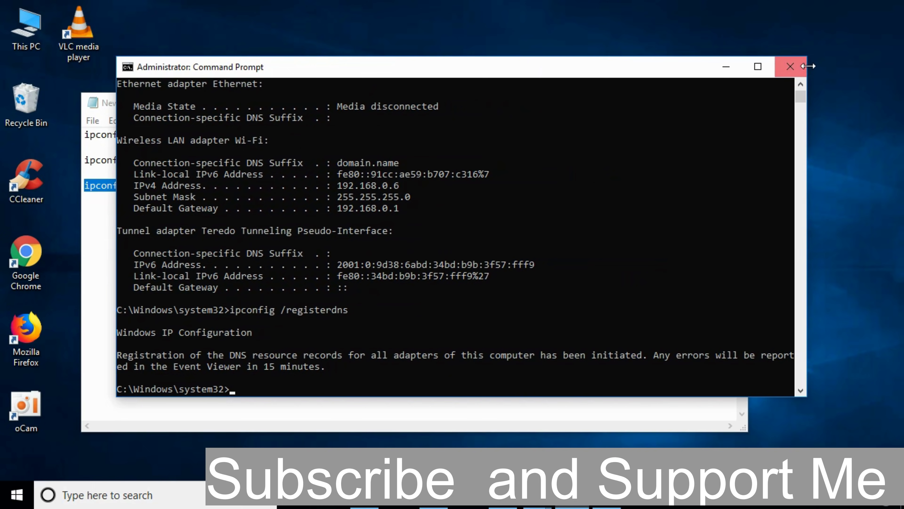
click(758, 67)
click(886, 6)
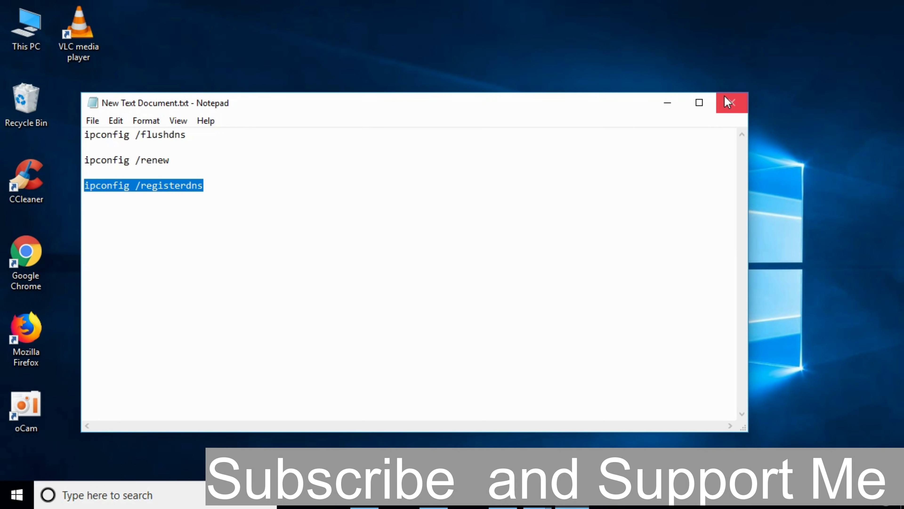
click(729, 100)
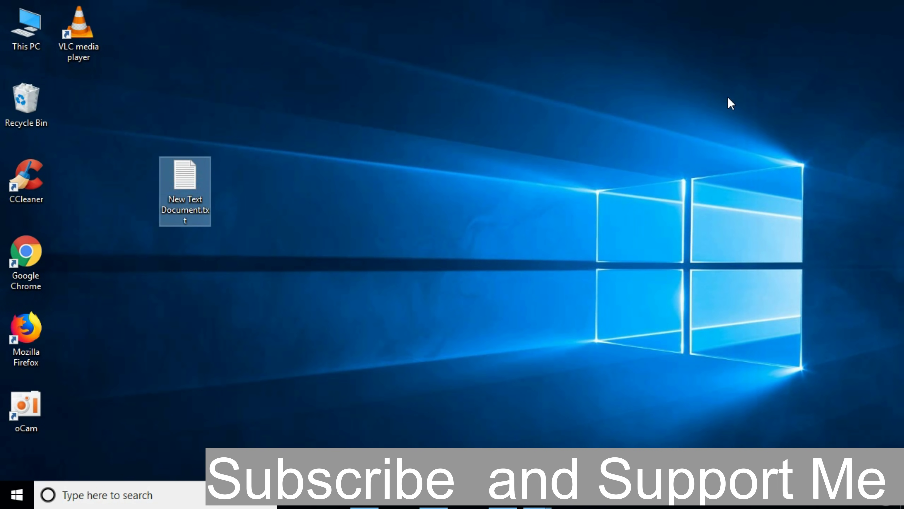